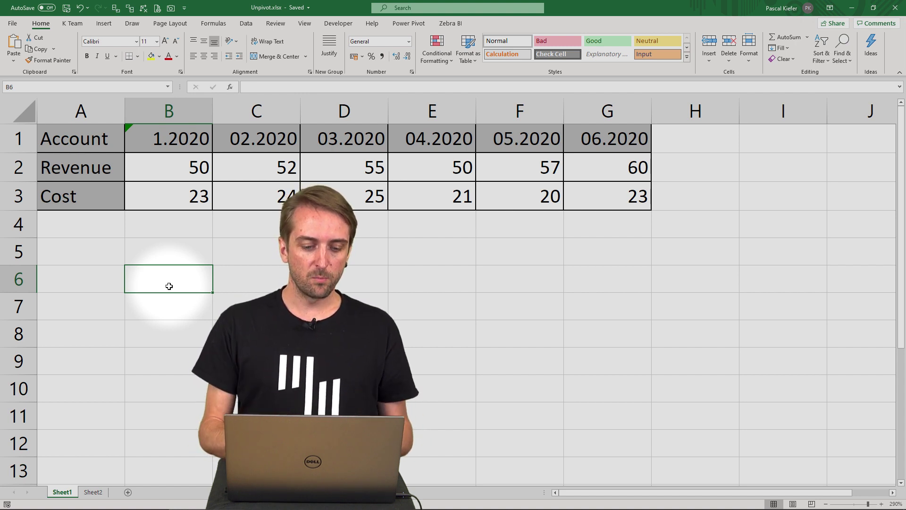
Step: Connect Power BI Desktop to the Unpivot.xlsx workbook via its pasted OneDrive web URL
mouse_move(142, 502)
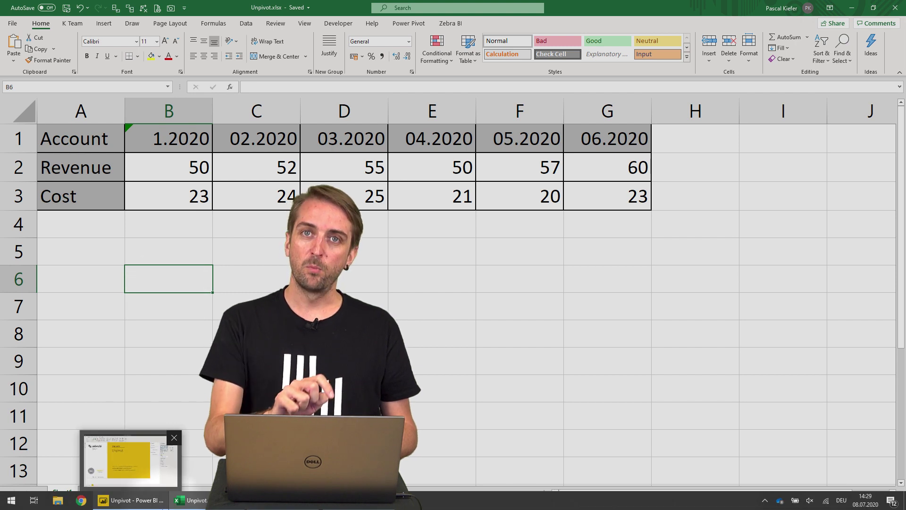
click(143, 502)
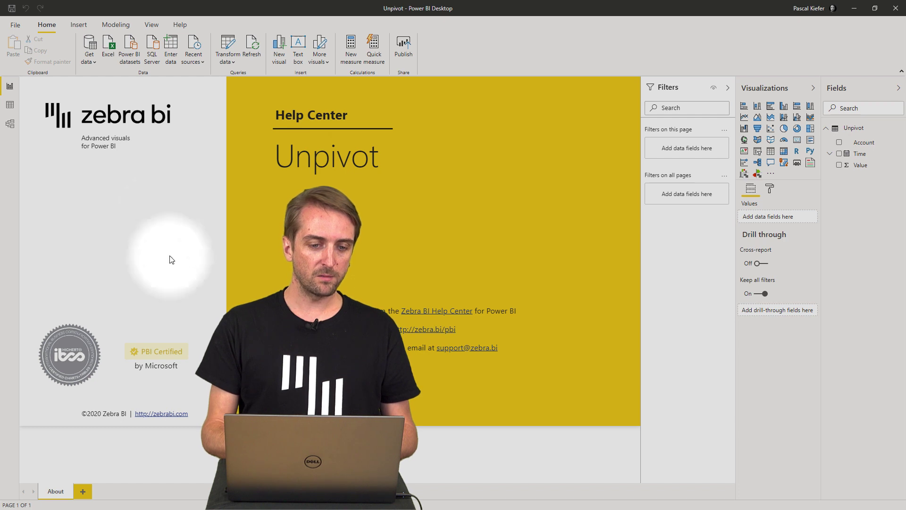
click(92, 60)
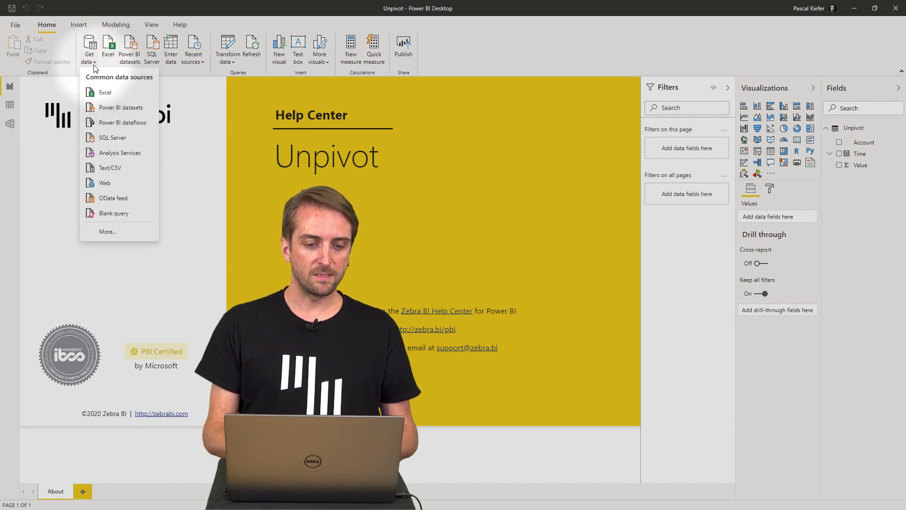
click(133, 181)
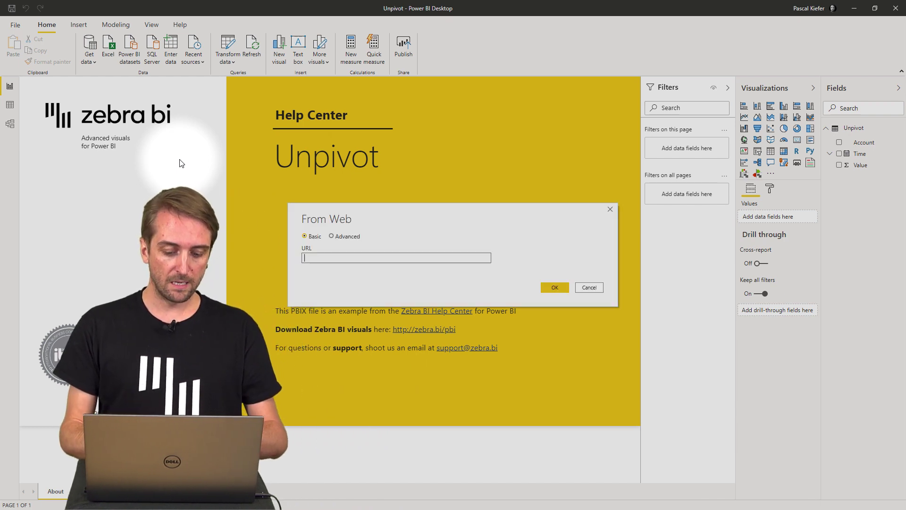
key(ctrl+v)
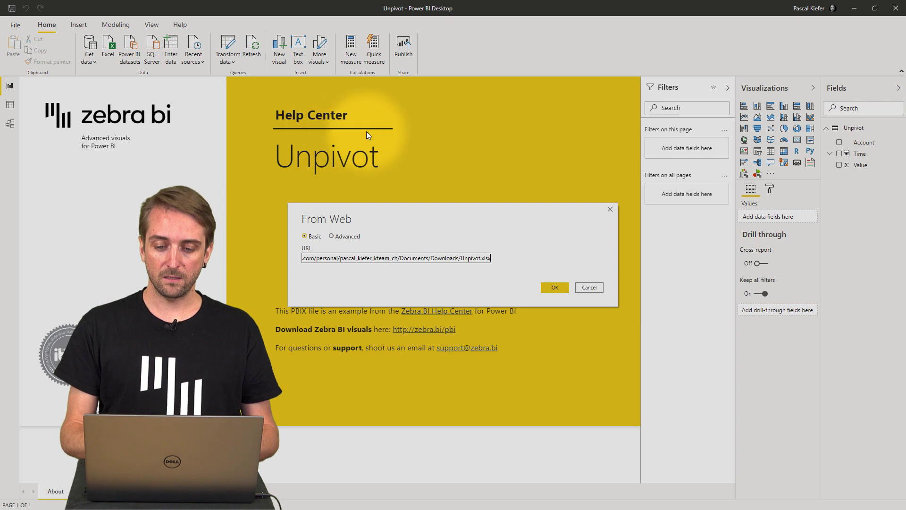
click(559, 288)
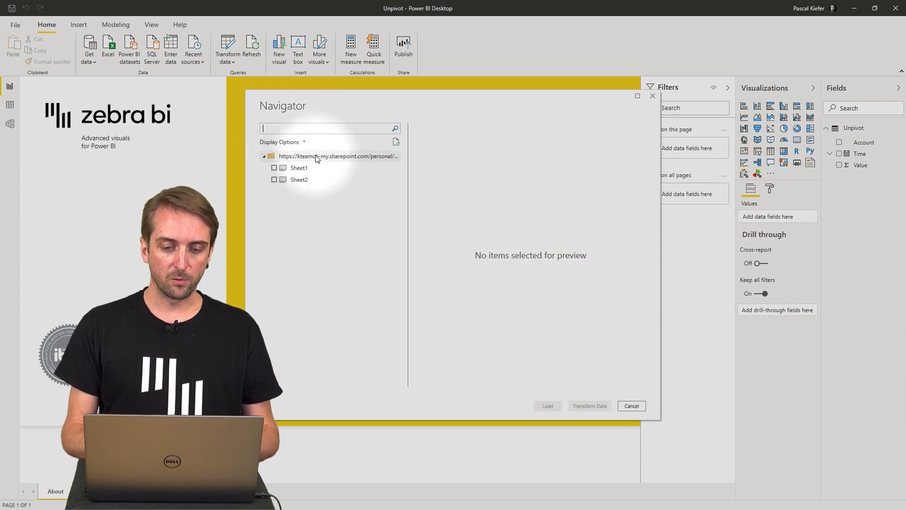
Step: Select Sheet1 in the Navigator and send it to Power Query for transforming
click(274, 168)
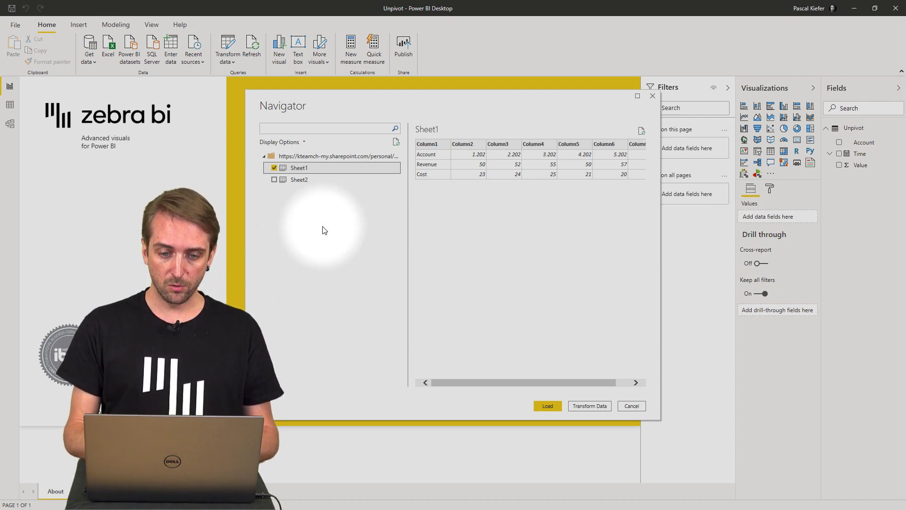
click(546, 402)
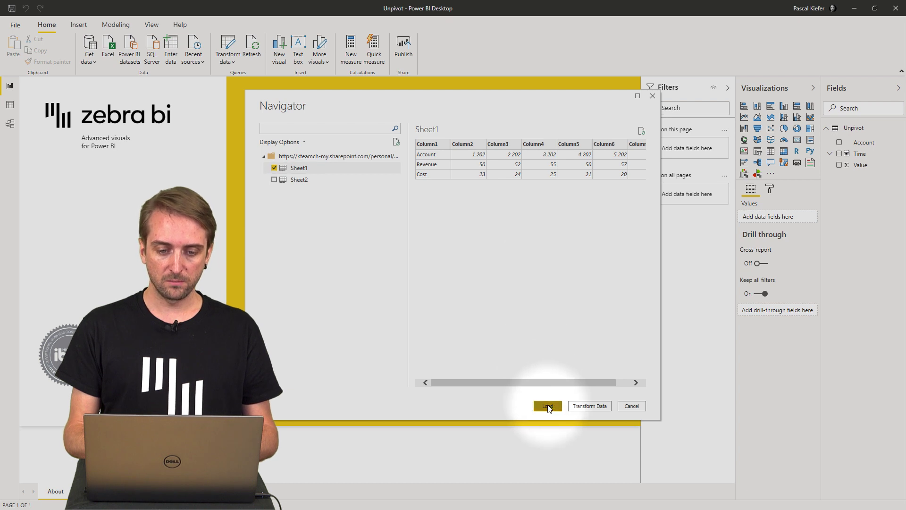
click(593, 408)
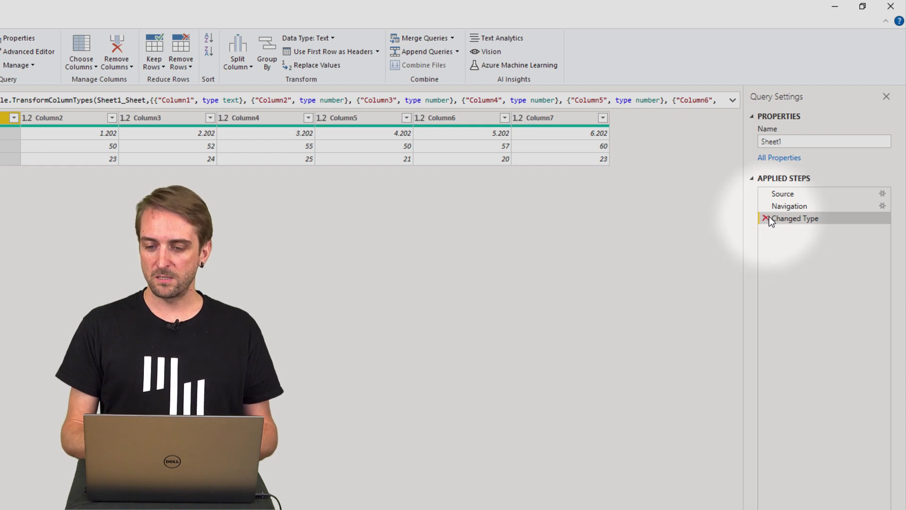
Step: Compare the Navigation and Changed Type steps, where month labels became numbers like 1.202
click(794, 205)
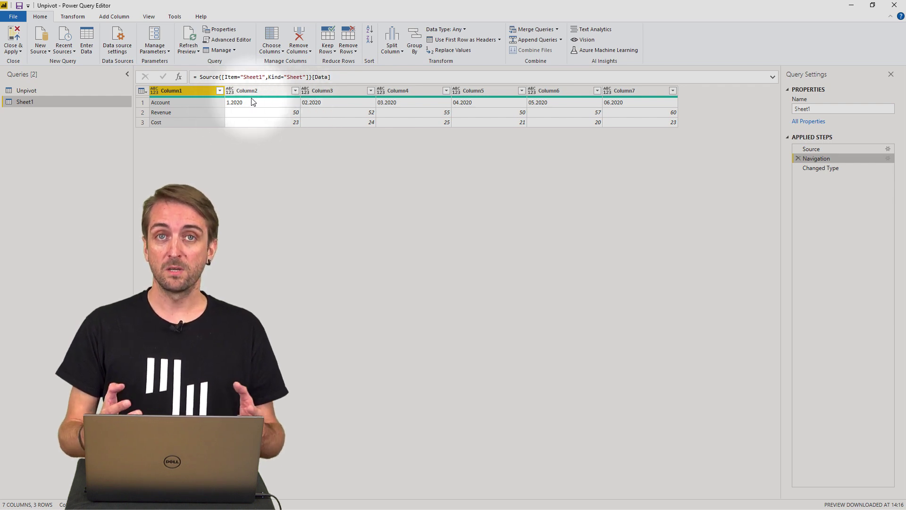
click(821, 169)
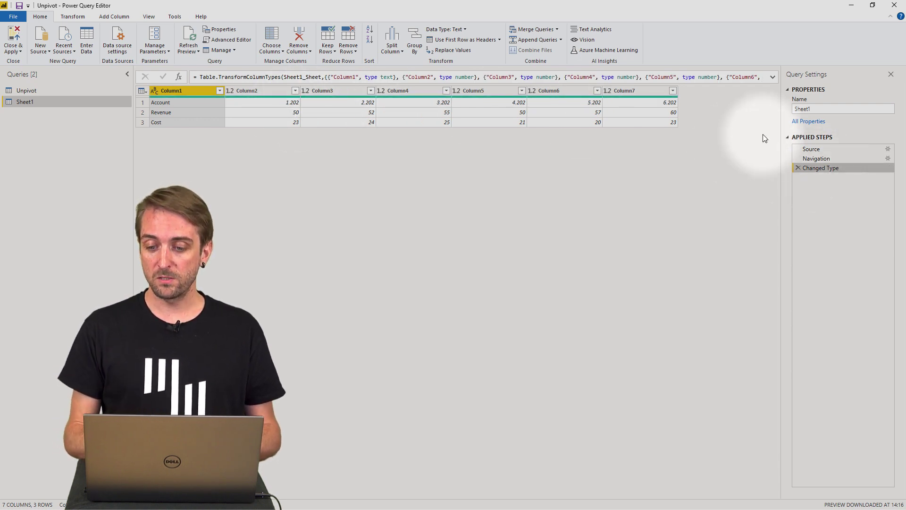
Step: Delete the Changed Type step and promote the first row to headers: Account, 1.2020–06.2020
click(798, 168)
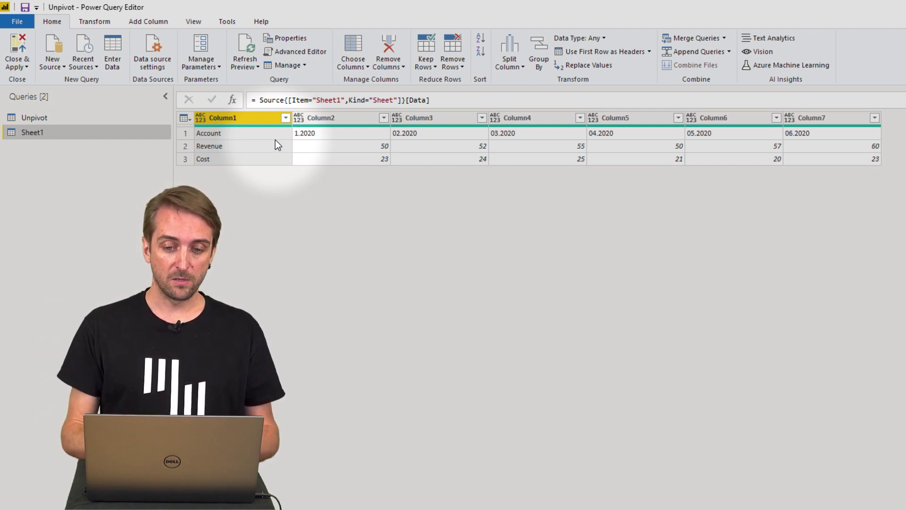
click(613, 52)
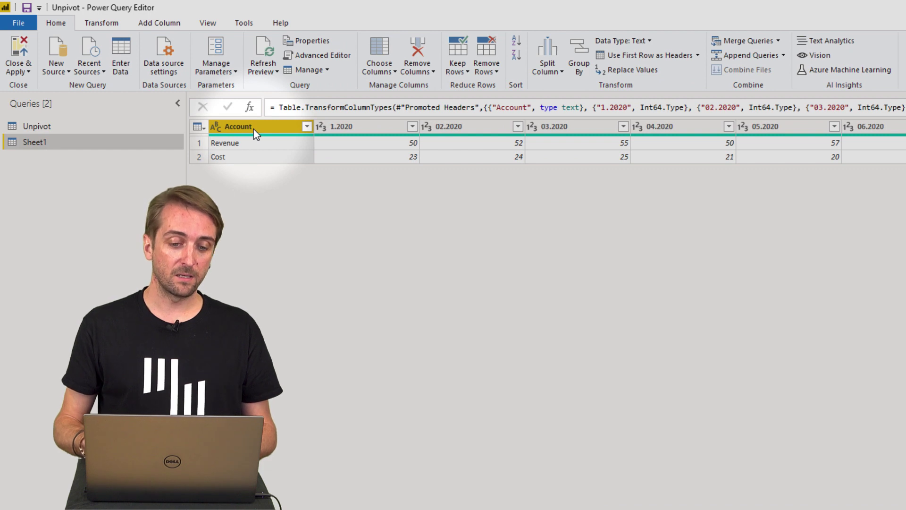
Step: Unpivot all columns except Account into Attribute and Value, giving twelve Revenue and Cost rows
right_click(254, 129)
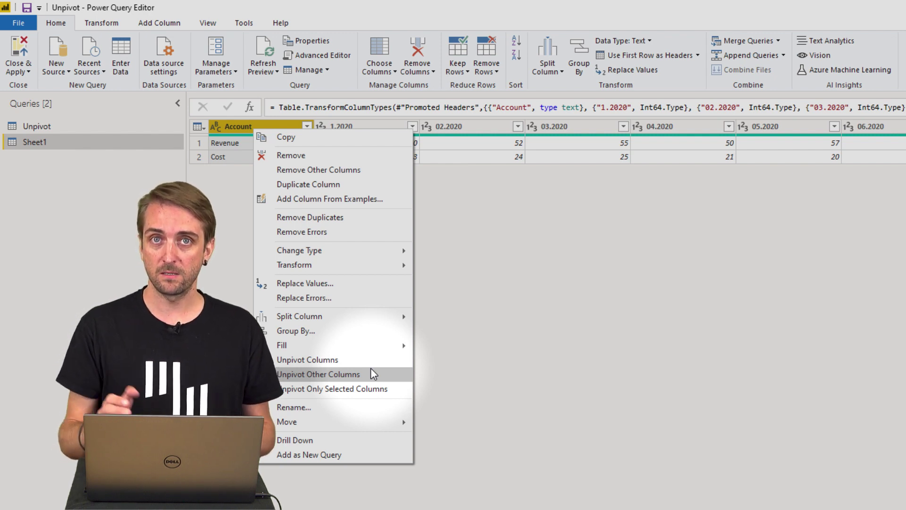
click(332, 376)
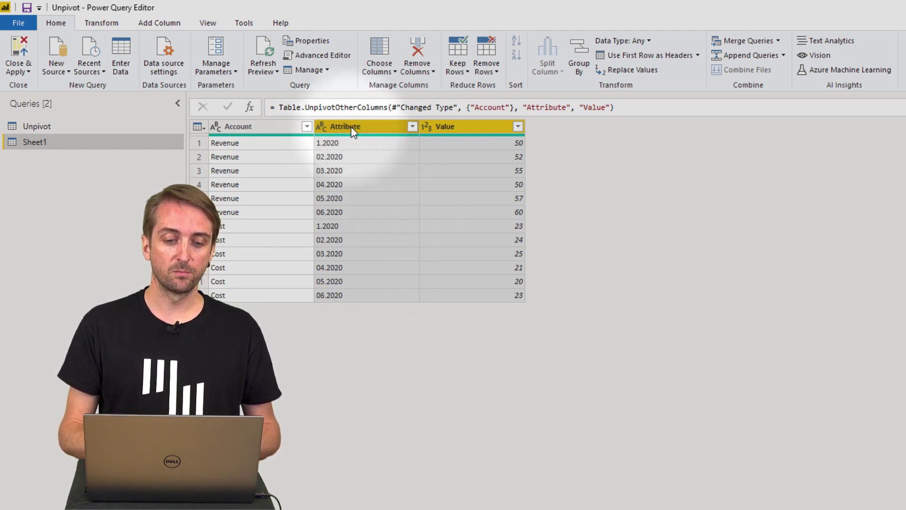
Step: Set the Attribute column to Date type and rename it 'Time'
click(325, 128)
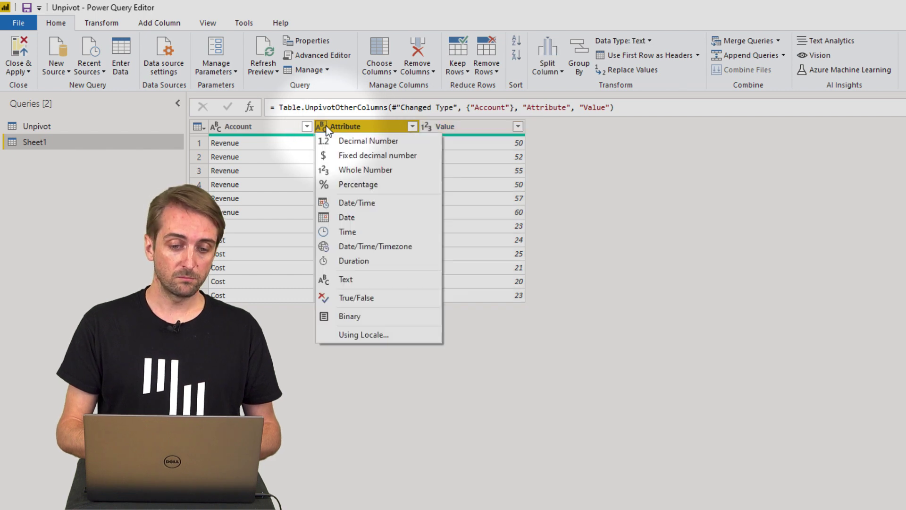
click(365, 220)
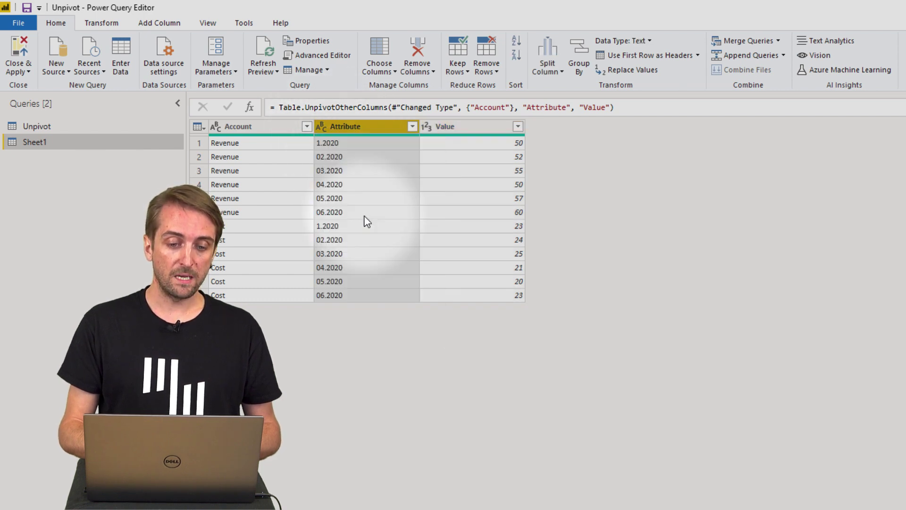
right_click(367, 130)
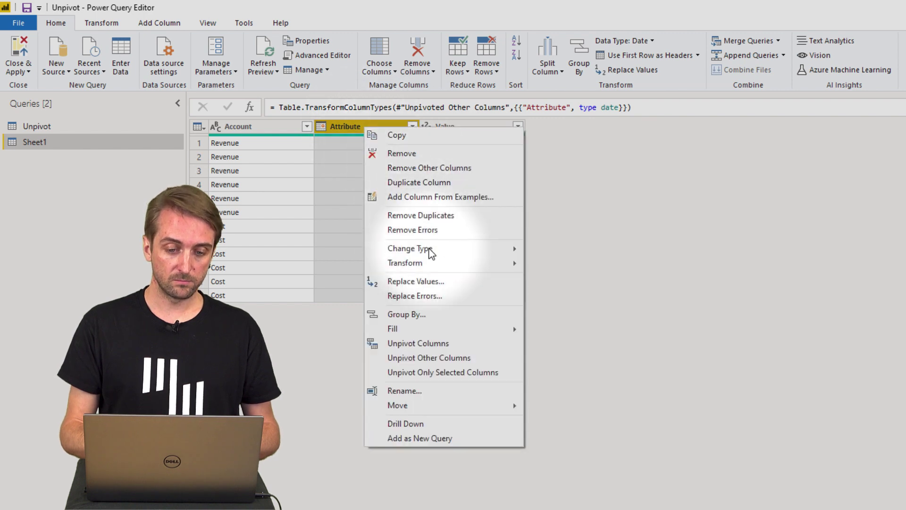
click(404, 391)
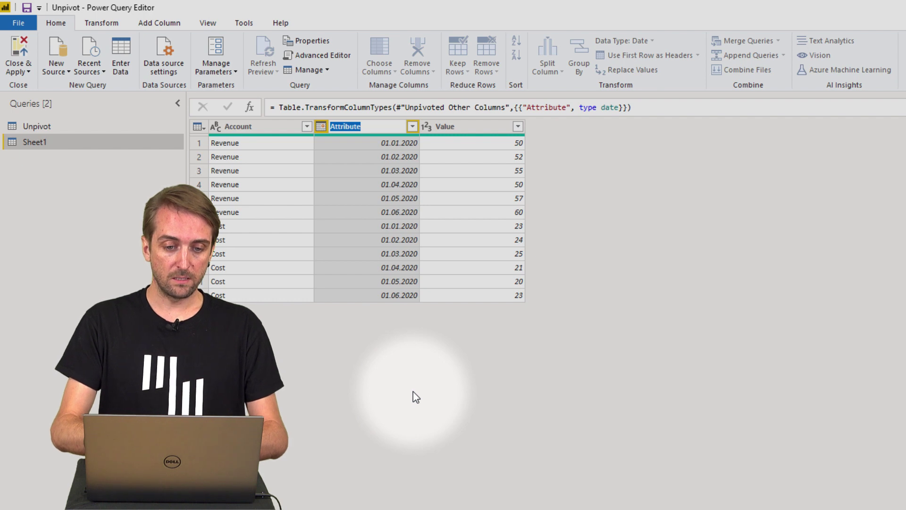
text(Time)
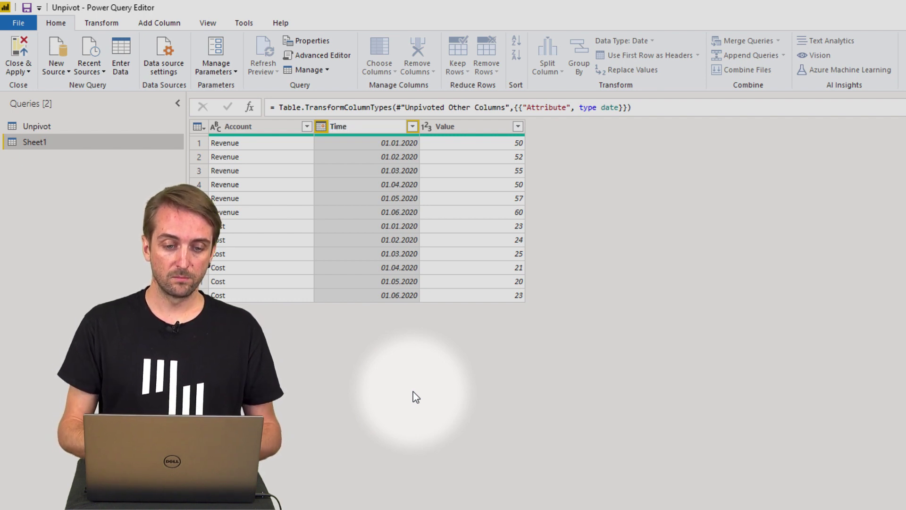
key(Return)
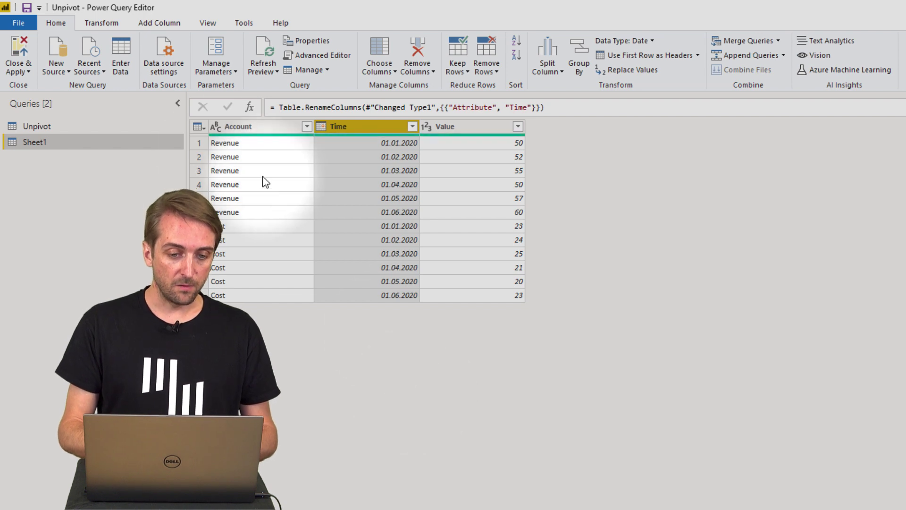
ctrl+click(214, 132)
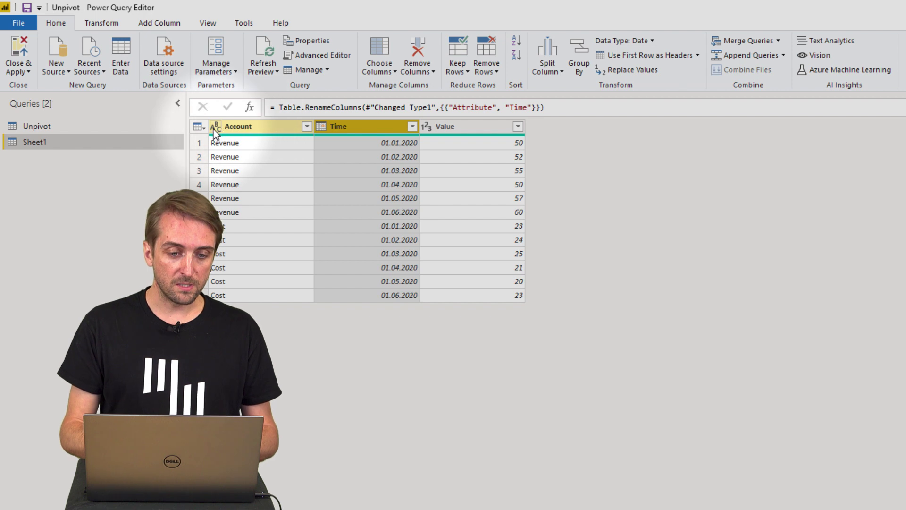
click(324, 133)
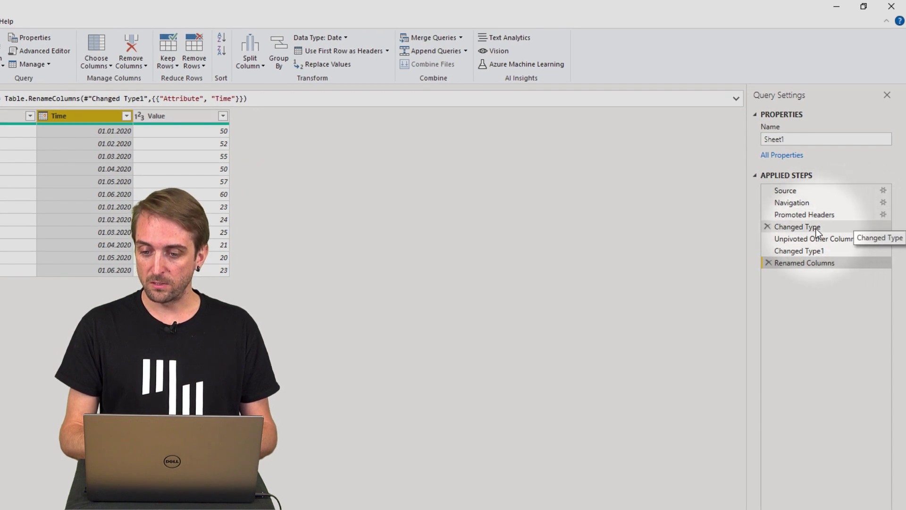
Step: Rename the Changed Type1 step to 'Changed Type of Time Column'
click(816, 229)
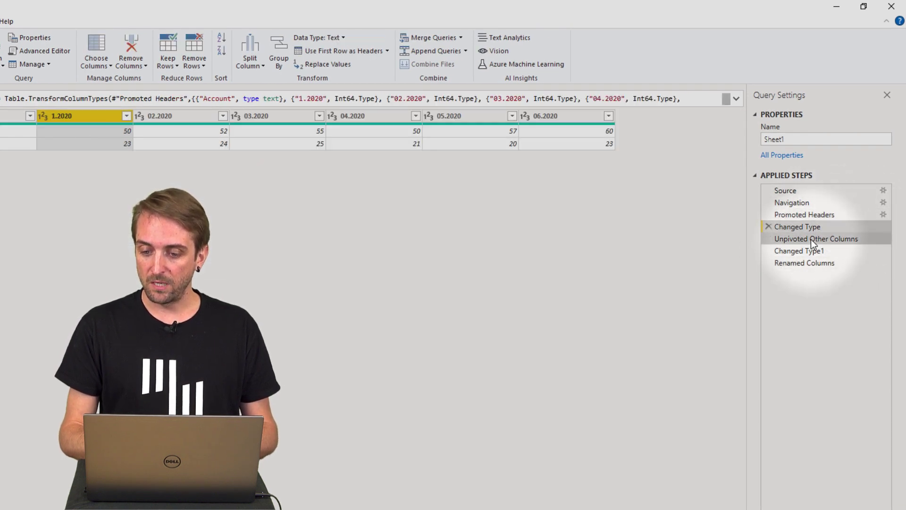
click(812, 239)
click(813, 250)
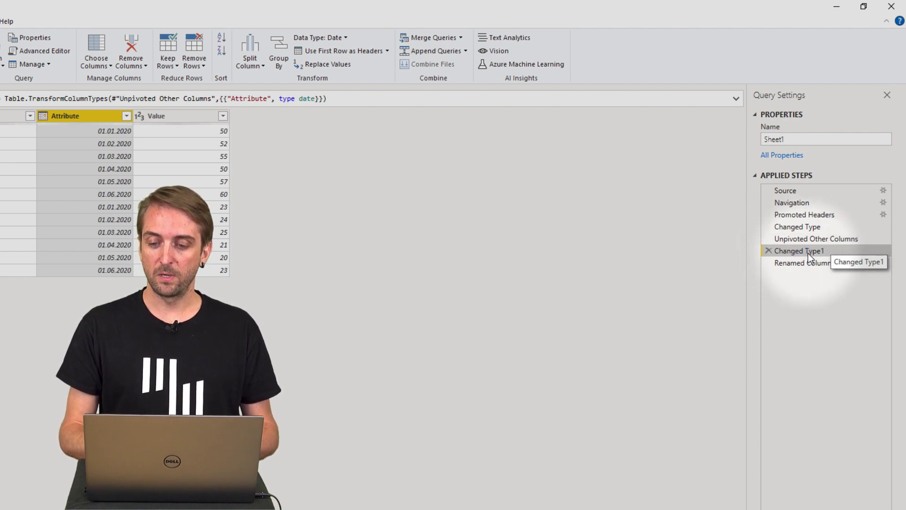
right_click(808, 253)
click(826, 276)
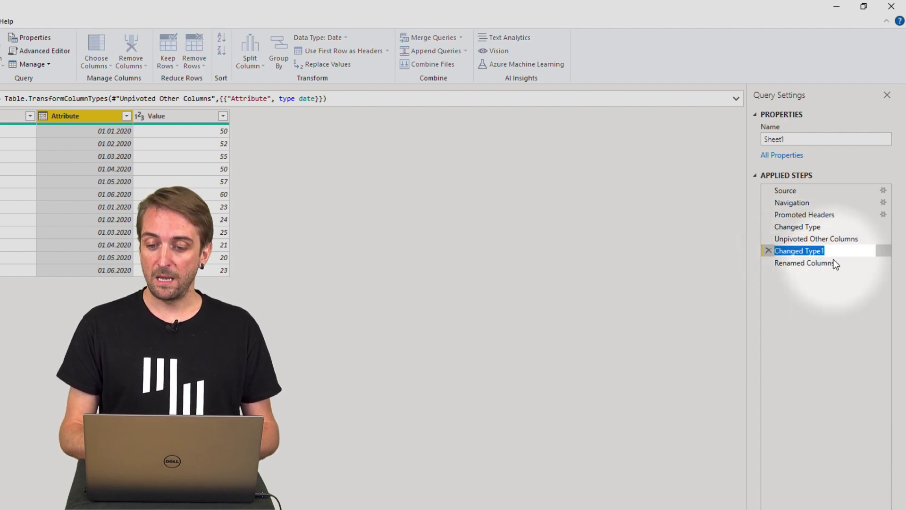
click(840, 251)
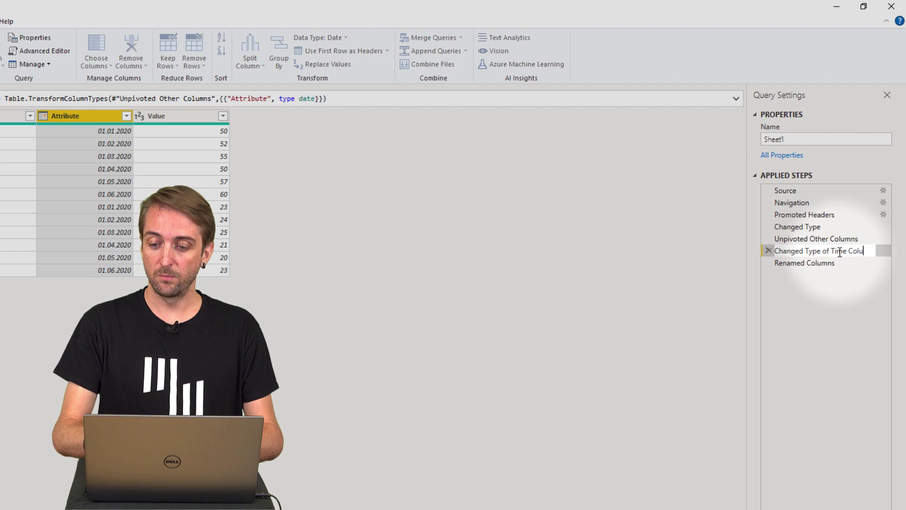
key(Return)
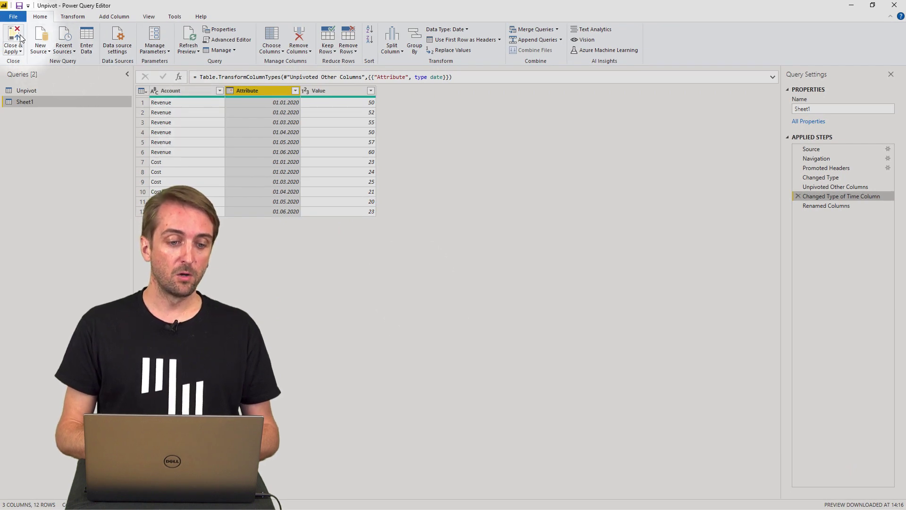
Step: Apply the query so the Unpivot table with Account, Time and Value fields loads into the report
click(21, 38)
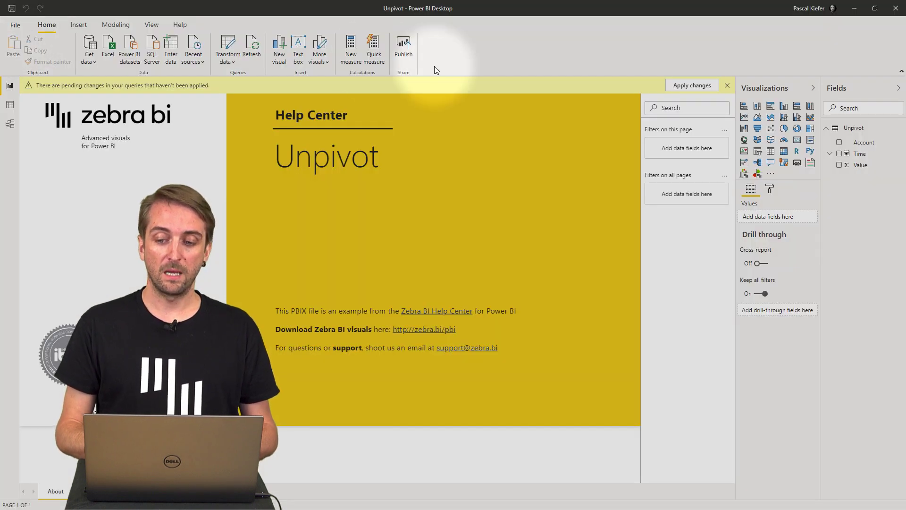